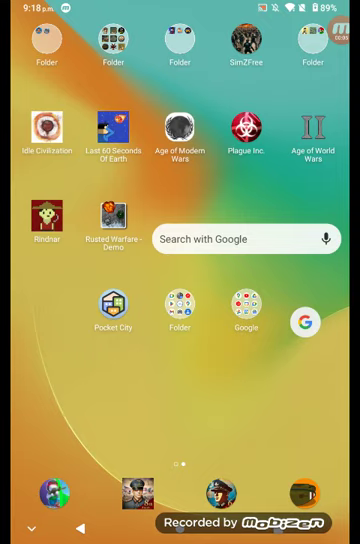
# Launch the game from the games folder and load the saved sandbox battle at turn 8.
pyautogui.click(47, 40)
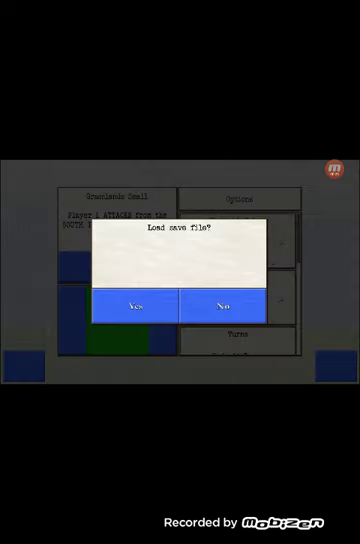
pyautogui.click(222, 305)
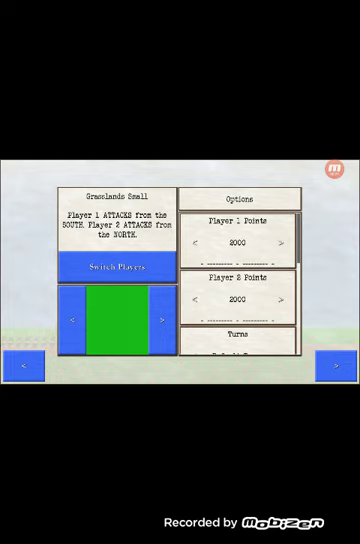
pyautogui.click(22, 365)
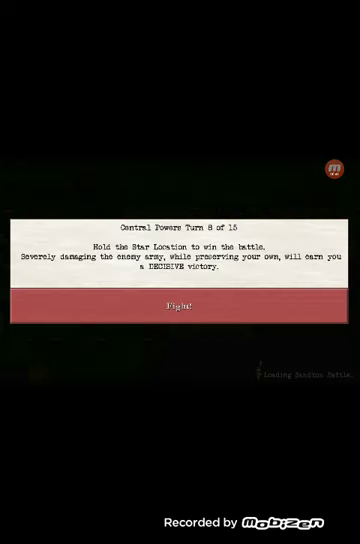
pyautogui.click(180, 306)
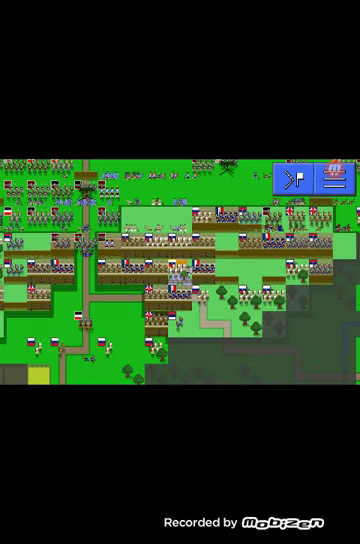
# Check the German Machine Gun, then advance the Bosnian Veteran Infantry to a new tile.
pyautogui.moveTo(180, 240); pyautogui.dragTo(175, 270)
pyautogui.click(224, 205)
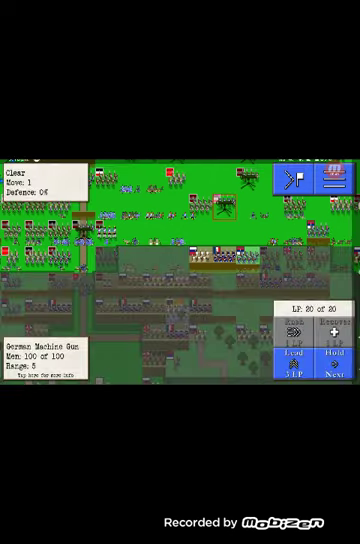
pyautogui.moveTo(180, 260); pyautogui.dragTo(245, 265)
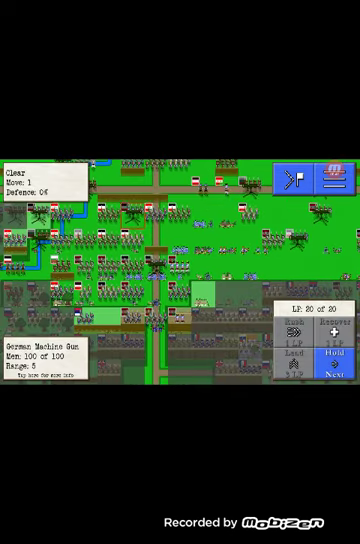
pyautogui.click(165, 215)
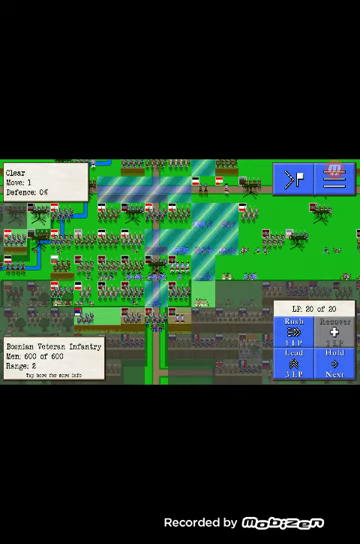
pyautogui.click(155, 240)
# Check the German Cavalry, then preview a Bulgarian Infantry attack on a Russian unit and cancel it.
pyautogui.moveTo(180, 260); pyautogui.dragTo(205, 280)
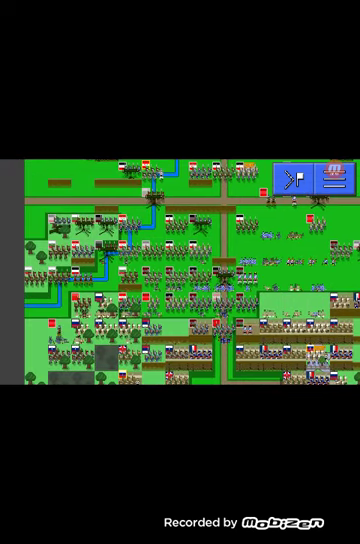
pyautogui.click(107, 303)
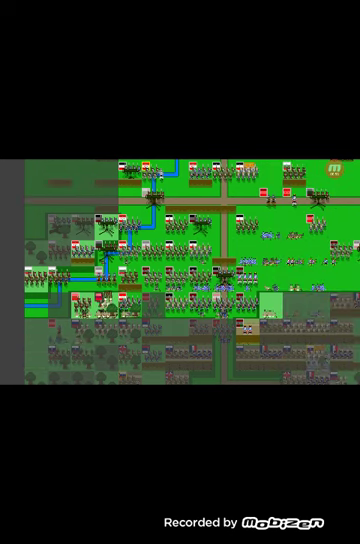
pyautogui.click(107, 303)
pyautogui.click(85, 225)
pyautogui.moveTo(150, 280); pyautogui.dragTo(185, 280)
pyautogui.click(130, 218)
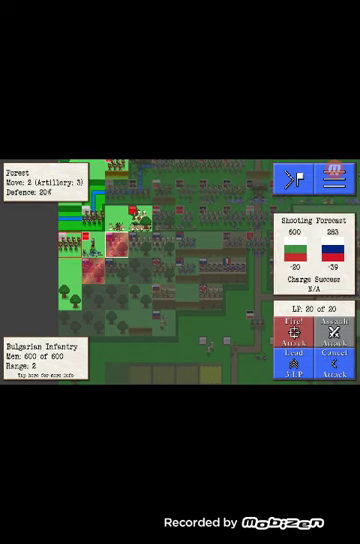
pyautogui.click(294, 333)
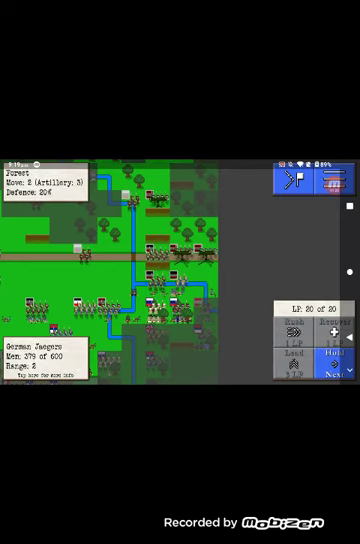
# End the Central Powers turn from the turn menu and let the AI move Entente routers.
pyautogui.press('Escape')
pyautogui.click(221, 247)
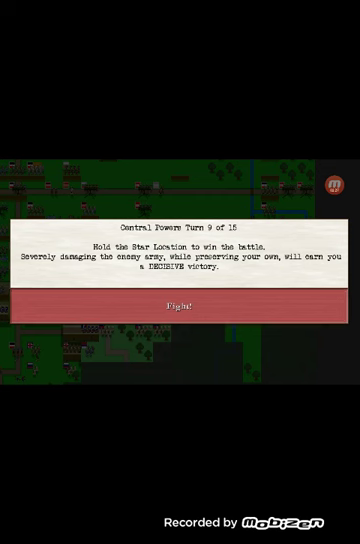
# Aim the German Machine Gun at the French unit after comparing its forecast against the Serbian unit.
pyautogui.click(180, 305)
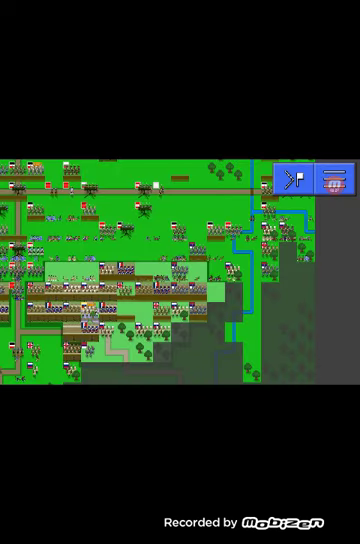
pyautogui.click(125, 230)
pyautogui.click(118, 270)
pyautogui.click(196, 251)
pyautogui.click(156, 185)
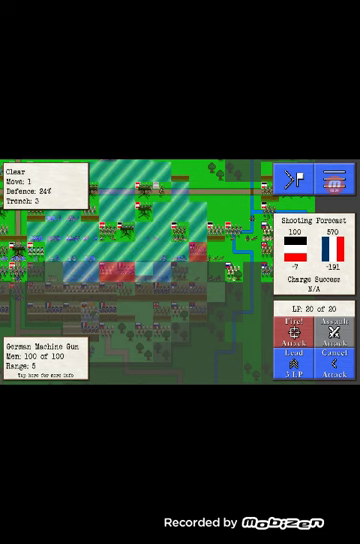
pyautogui.click(294, 333)
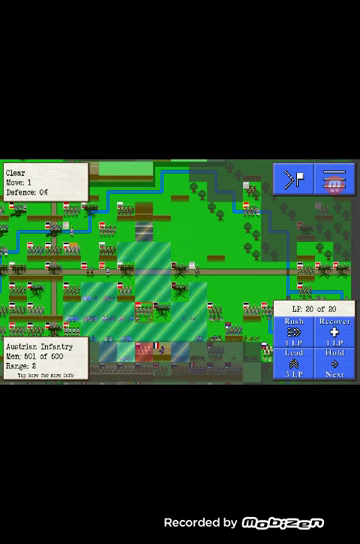
# Move the Austrian Infantry forward, reposition a second unit, and move the German Machine Gun to an open tile.
pyautogui.click(180, 312)
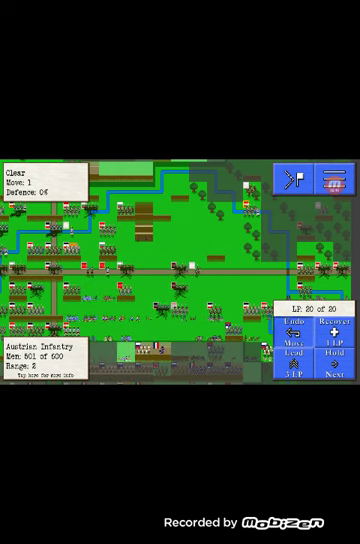
pyautogui.click(150, 348)
pyautogui.click(120, 285)
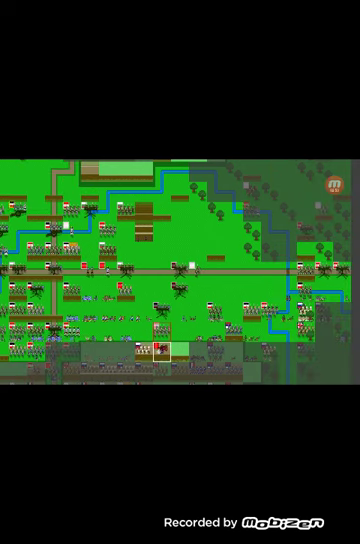
pyautogui.click(88, 312)
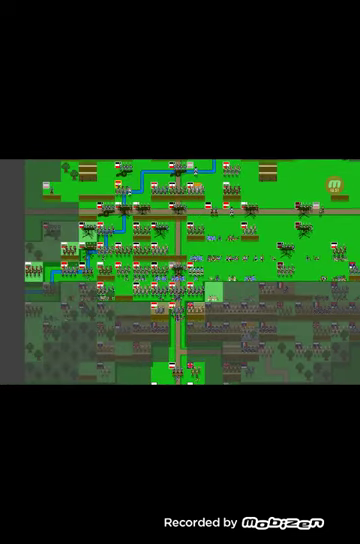
pyautogui.moveTo(180, 270); pyautogui.dragTo(199, 312)
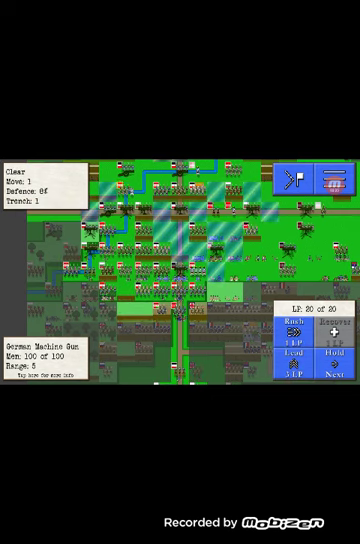
pyautogui.click(232, 238)
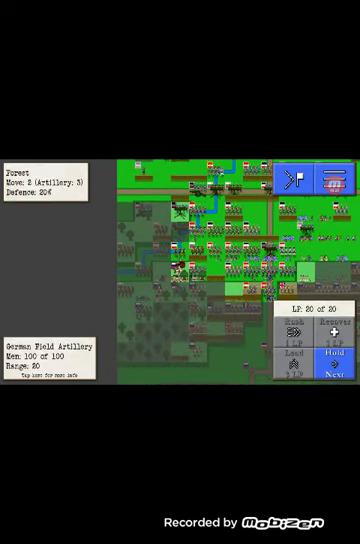
# Try moving the Bulgarian Machine Gun into a trench, then undo the move.
pyautogui.click(145, 305)
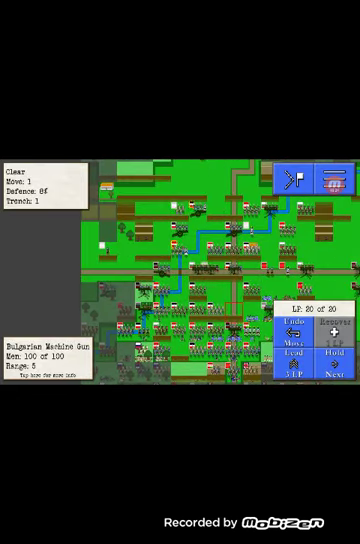
pyautogui.click(295, 332)
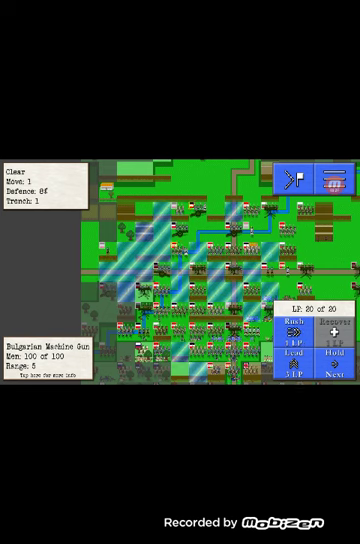
pyautogui.click(130, 300)
# Check the German Machine Guns and preview the Bulgarian Machine Gun's fire before cancelling it.
pyautogui.click(225, 262)
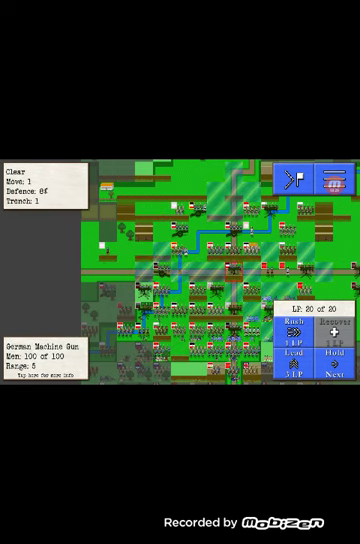
pyautogui.moveTo(220, 300); pyautogui.dragTo(220, 270)
pyautogui.click(207, 225)
pyautogui.click(207, 225)
pyautogui.click(258, 275)
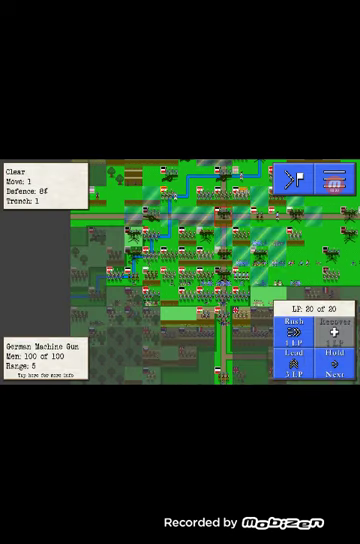
pyautogui.click(318, 292)
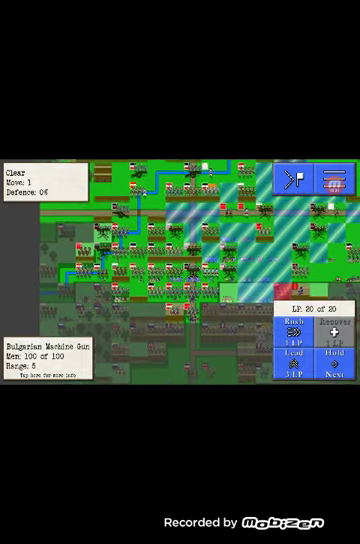
pyautogui.click(262, 283)
pyautogui.click(293, 332)
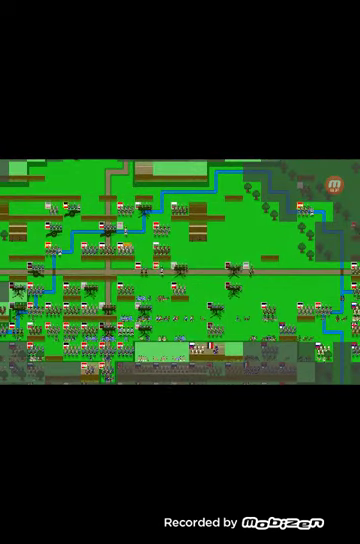
# Check the Austrian Infantry's range, then advance the Bulgarian Infantry (574 of 600 men) one tile.
pyautogui.click(190, 240)
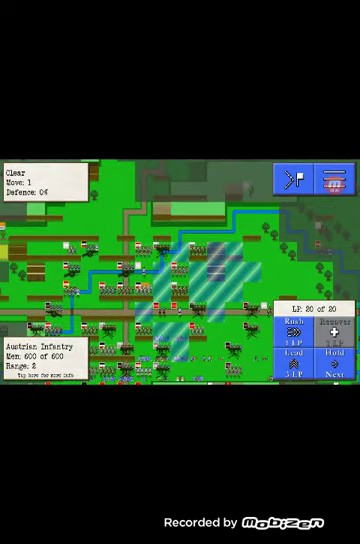
pyautogui.click(150, 268)
pyautogui.click(180, 250)
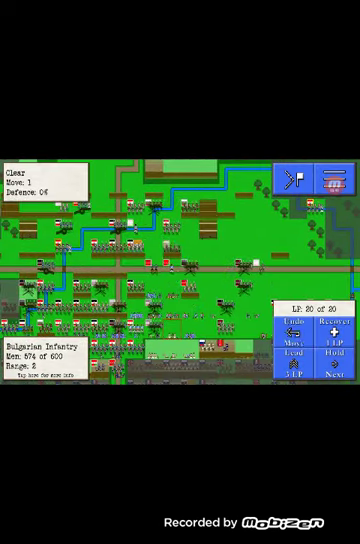
pyautogui.click(293, 332)
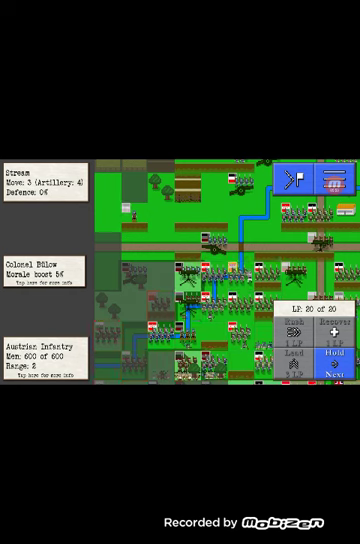
# Move the selected Austrian Infantry onto the bridge tile over the stream.
pyautogui.click(238, 243)
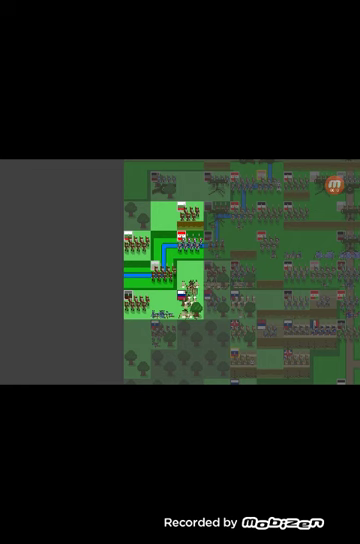
# Move the Bulgarian Infantry onto the stream, then assault with the Bosnian Veterans, capturing 27 enemies.
pyautogui.click(162, 248)
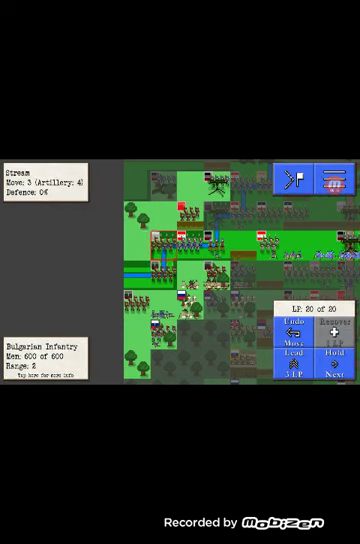
pyautogui.click(188, 272)
pyautogui.click(190, 272)
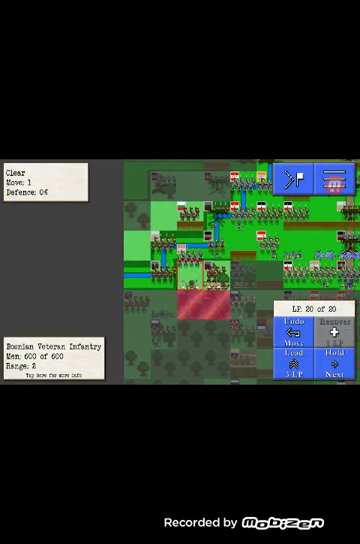
pyautogui.click(201, 304)
pyautogui.click(333, 328)
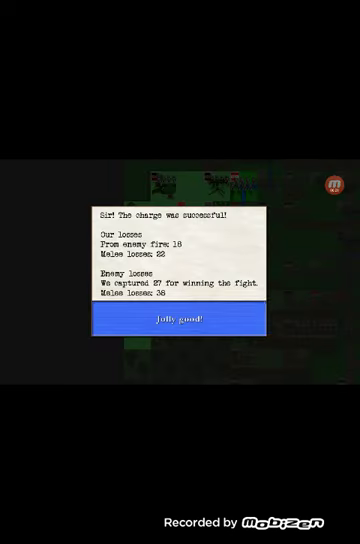
pyautogui.click(179, 318)
# Send the Bulgarian Infantry into a follow-up attack that makes the enemy flee, leaving 314 of 600 men.
pyautogui.click(182, 208)
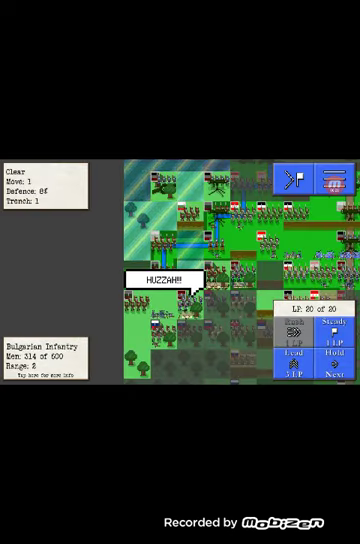
pyautogui.click(280, 243)
pyautogui.click(182, 208)
pyautogui.click(182, 268)
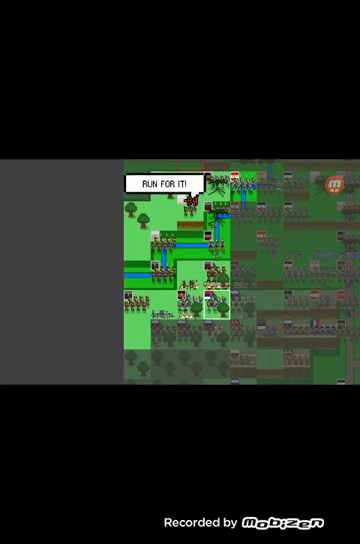
pyautogui.click(334, 362)
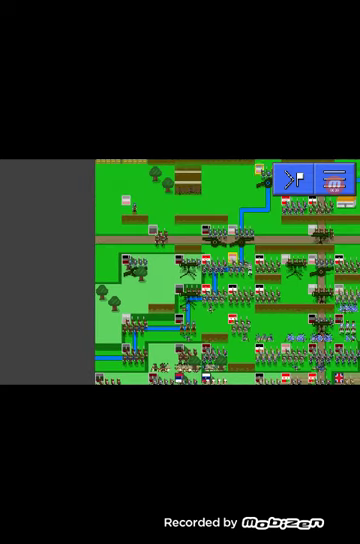
# Survey the northern front and advance the German Jaegers to a new tile.
pyautogui.moveTo(220, 270); pyautogui.dragTo(231, 295)
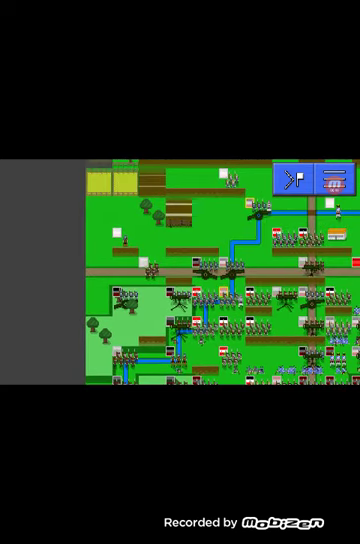
pyautogui.click(316, 237)
pyautogui.moveTo(200, 300); pyautogui.dragTo(175, 220)
pyautogui.moveTo(200, 230); pyautogui.dragTo(215, 285)
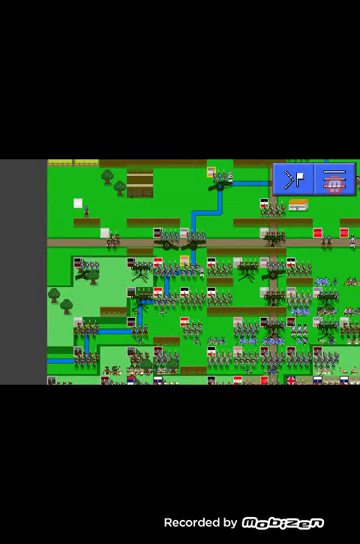
pyautogui.moveTo(200, 230); pyautogui.dragTo(205, 270)
pyautogui.click(255, 245)
pyautogui.moveTo(250, 280); pyautogui.dragTo(205, 250)
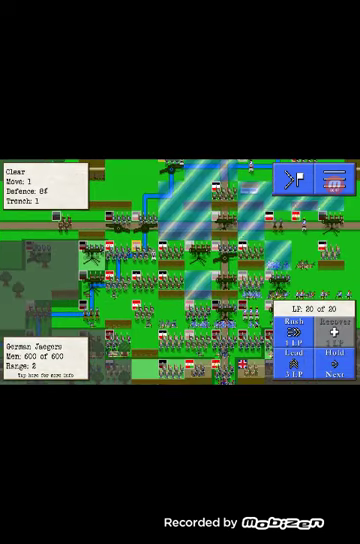
pyautogui.click(249, 188)
# Check the German Machine Gun, then move another Central Powers unit near the western edge.
pyautogui.click(88, 255)
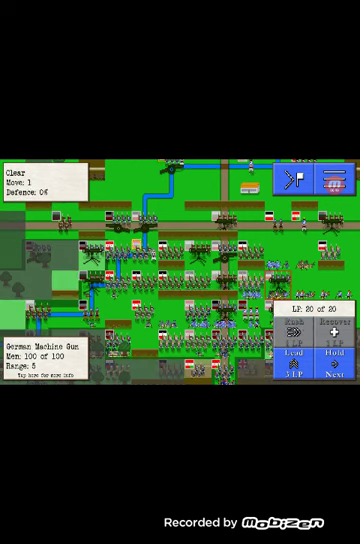
pyautogui.click(180, 250)
pyautogui.moveTo(200, 240); pyautogui.dragTo(160, 295)
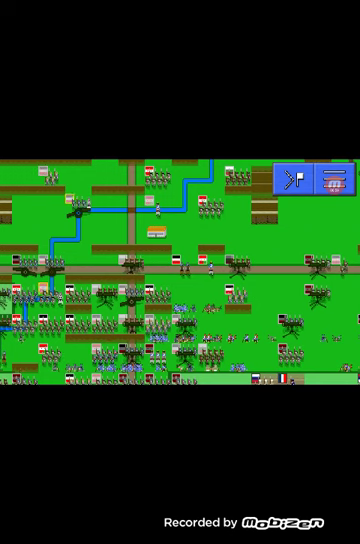
pyautogui.moveTo(150, 270); pyautogui.dragTo(247, 270)
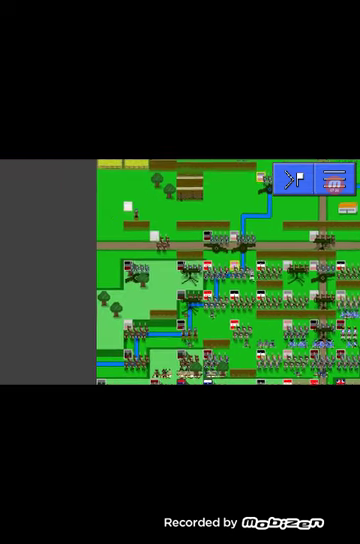
pyautogui.click(215, 268)
pyautogui.click(240, 215)
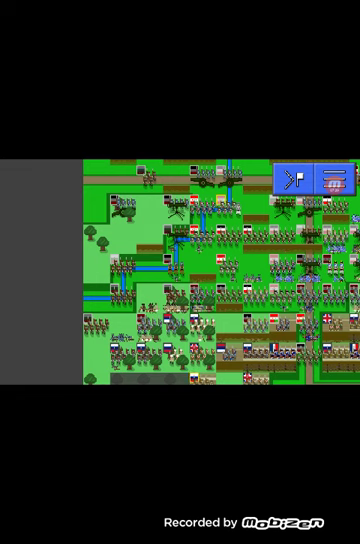
pyautogui.scroll(-5, 220, 272)
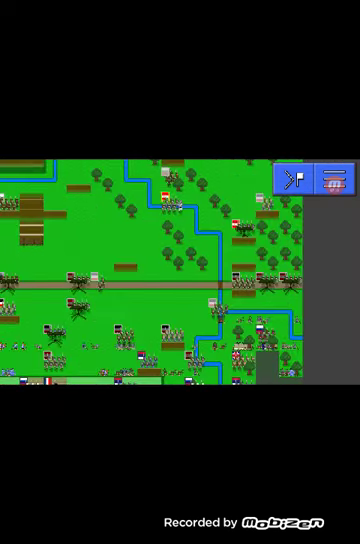
# Move the Austrian Machine Gun from its trench to an open riverside tile, then check the Austrian Infantry.
pyautogui.click(258, 276)
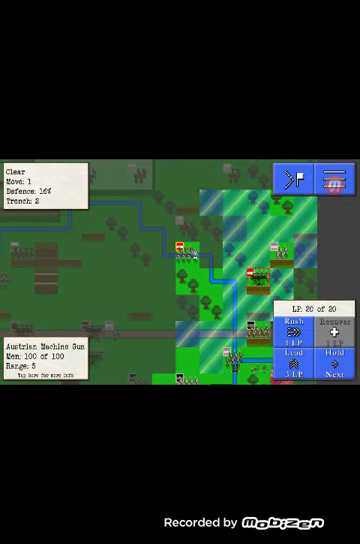
pyautogui.moveTo(220, 330); pyautogui.dragTo(220, 270)
pyautogui.click(225, 297)
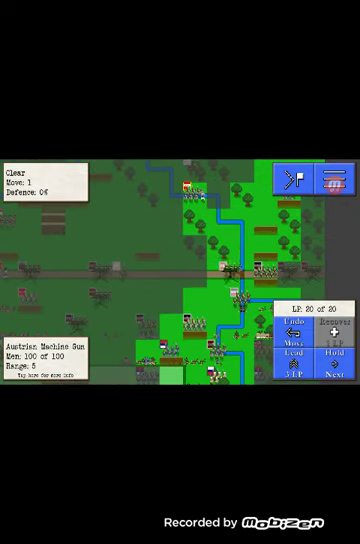
pyautogui.click(188, 190)
pyautogui.moveTo(180, 250); pyautogui.dragTo(190, 320)
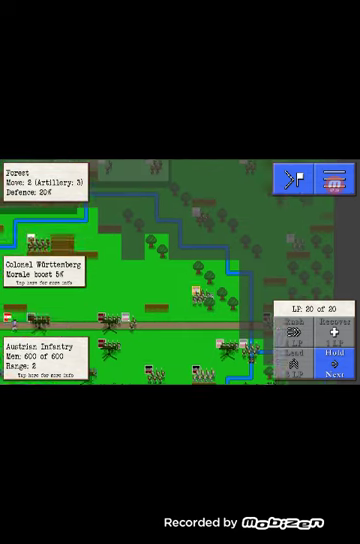
pyautogui.moveTo(180, 230); pyautogui.dragTo(180, 340)
# Spend leadership points rallying the fleeing German Landwehr and Bosnian Veteran Infantry.
pyautogui.click(162, 257)
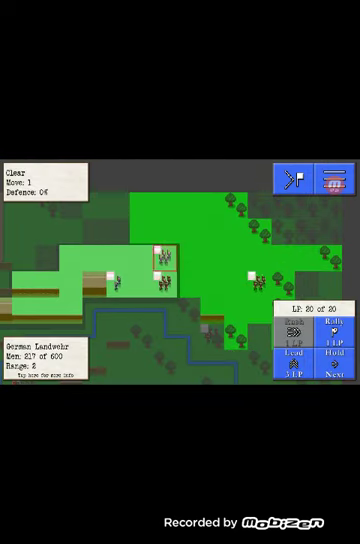
pyautogui.click(334, 330)
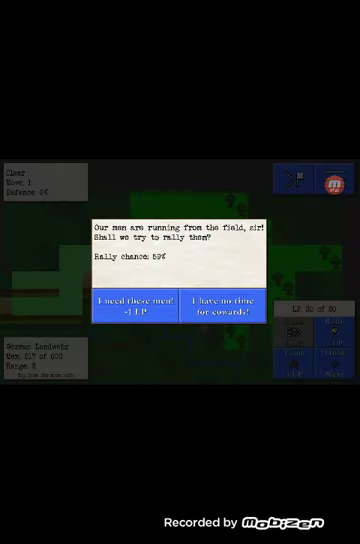
pyautogui.click(134, 304)
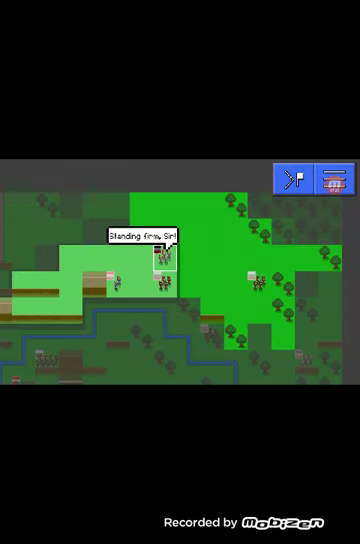
pyautogui.click(117, 283)
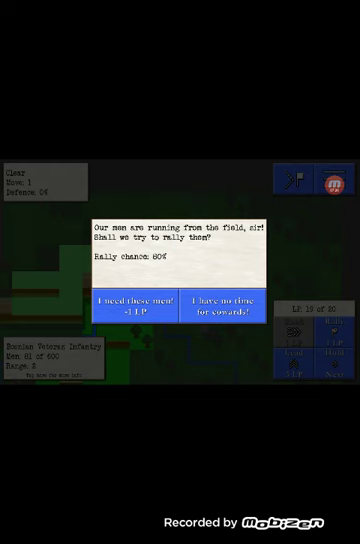
pyautogui.click(134, 305)
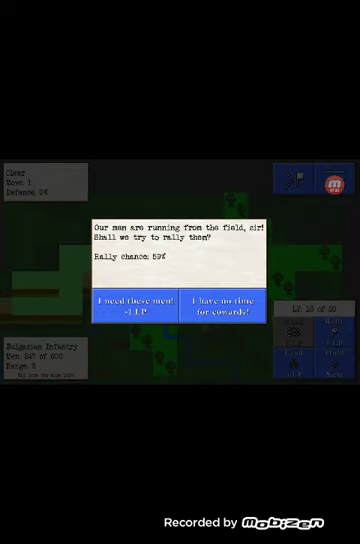
# Attempt rallies on the fleeing Bulgarian Infantry, the other routing units and a German Landwehr.
pyautogui.click(222, 305)
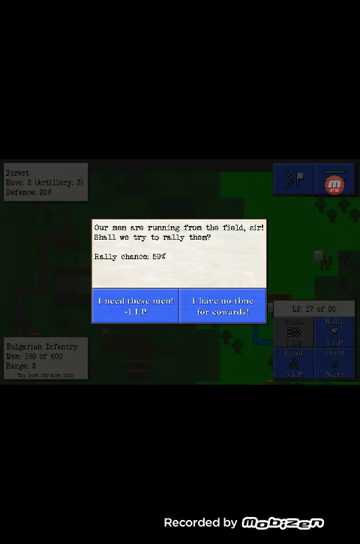
pyautogui.click(135, 306)
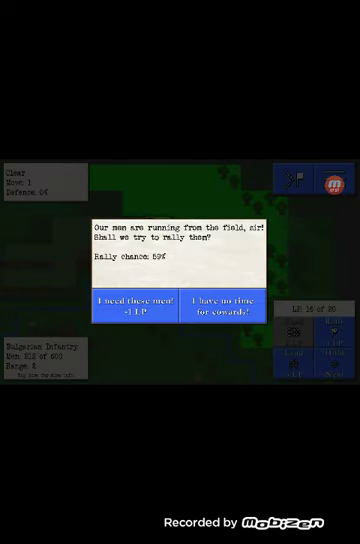
pyautogui.click(135, 306)
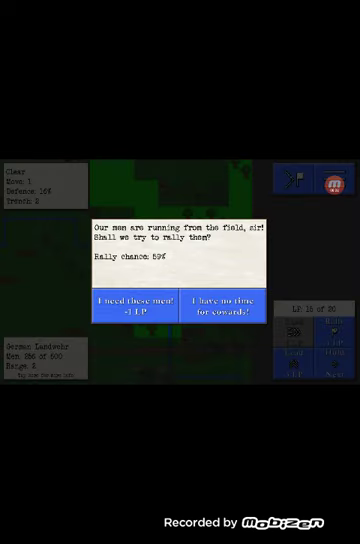
pyautogui.click(222, 305)
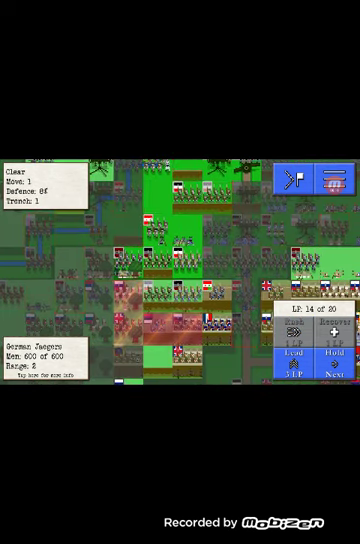
# Have the German Jaegers assault the chosen red enemy tile.
pyautogui.click(157, 328)
pyautogui.click(334, 328)
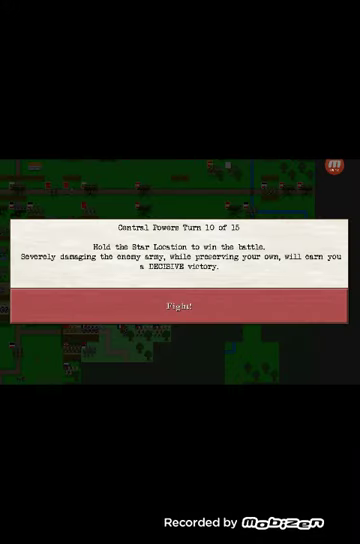
# Dismiss the turn 10 briefing and move an Austrian Machine Gun onto the stream.
pyautogui.click(180, 305)
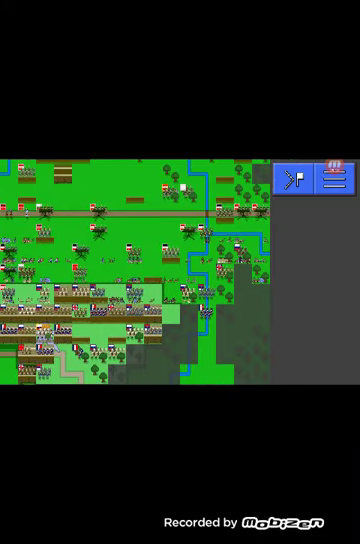
pyautogui.click(200, 235)
pyautogui.click(243, 249)
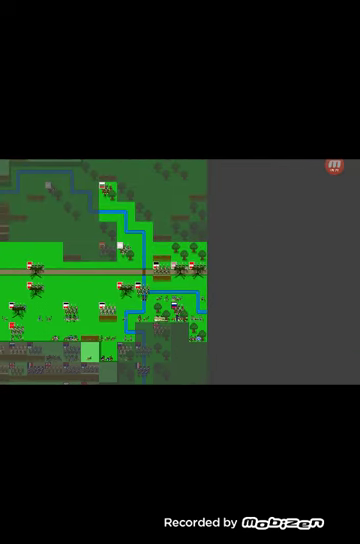
pyautogui.click(180, 312)
pyautogui.click(158, 268)
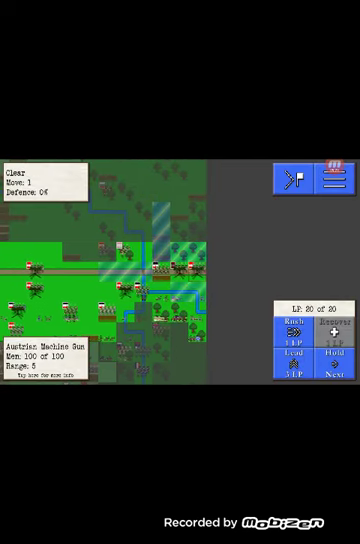
pyautogui.click(186, 280)
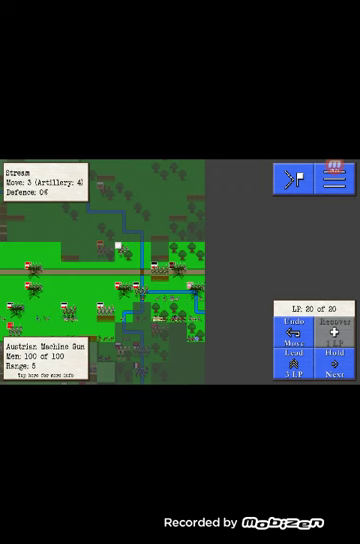
# Fire on the forest enemy with a second Austrian Machine Gun and the advanced German Landwehr.
pyautogui.moveTo(100, 270)
pyautogui.mouseDown()
pyautogui.moveTo(135, 300)
pyautogui.moveTo(138, 255)
pyautogui.mouseUp()
pyautogui.click(160, 268)
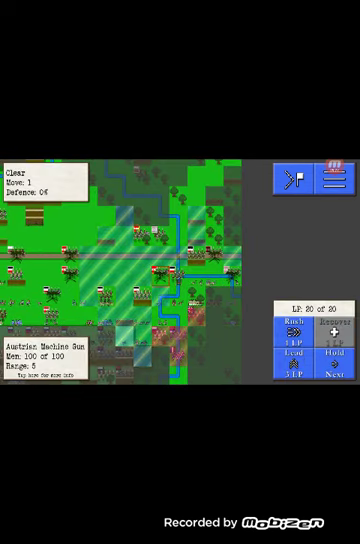
pyautogui.click(196, 312)
pyautogui.click(295, 330)
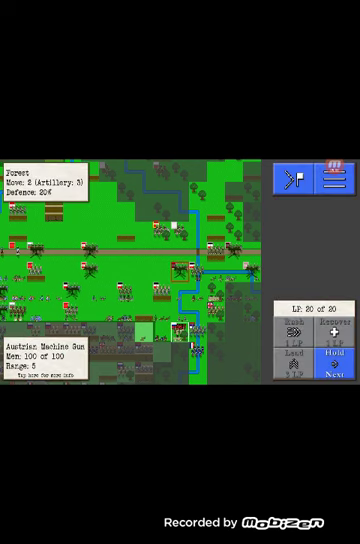
pyautogui.click(155, 285)
pyautogui.click(185, 300)
pyautogui.click(196, 312)
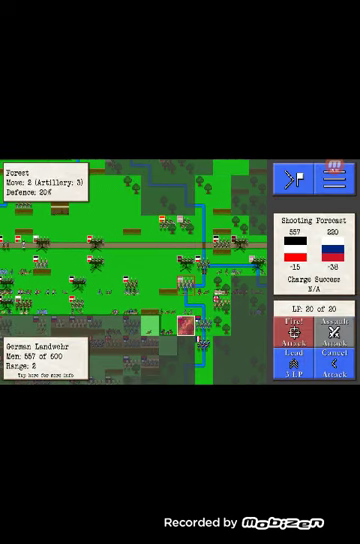
pyautogui.click(295, 330)
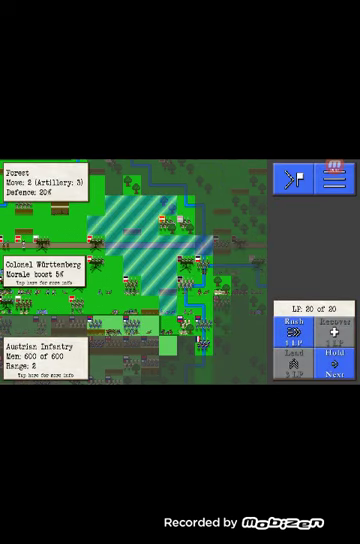
# Advance the Austrian Infantry and send the German Jaegers against the flanked Russian unit.
pyautogui.click(186, 322)
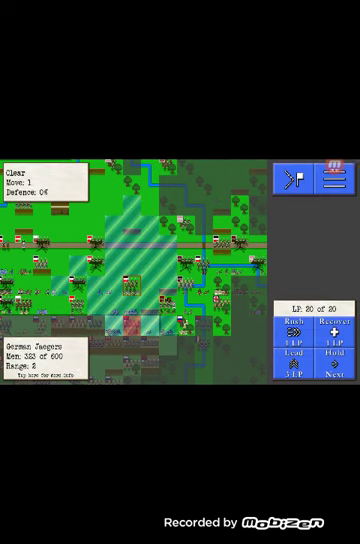
pyautogui.click(148, 325)
pyautogui.click(140, 345)
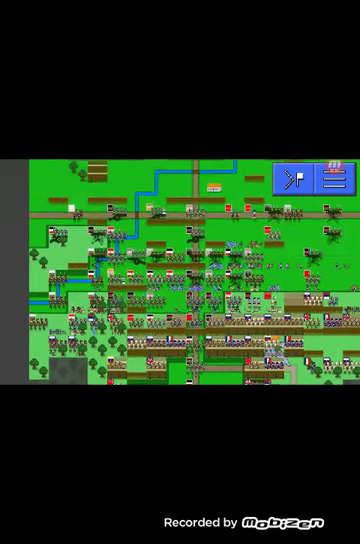
# Move the left-flank Bulgarian Infantry forward and fire on the Russian unit in the forest.
pyautogui.click(125, 235)
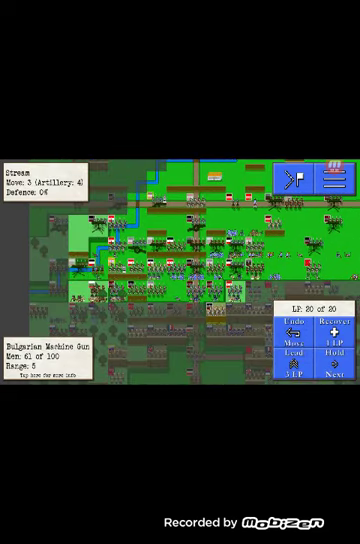
pyautogui.click(80, 262)
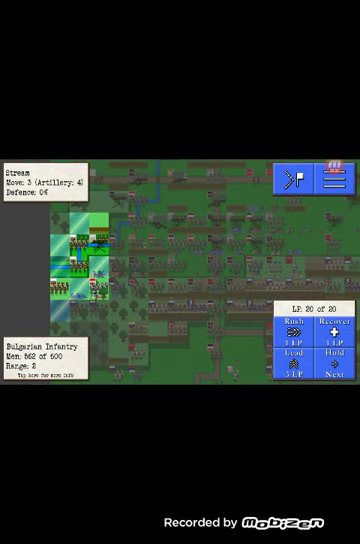
pyautogui.click(80, 287)
pyautogui.click(100, 308)
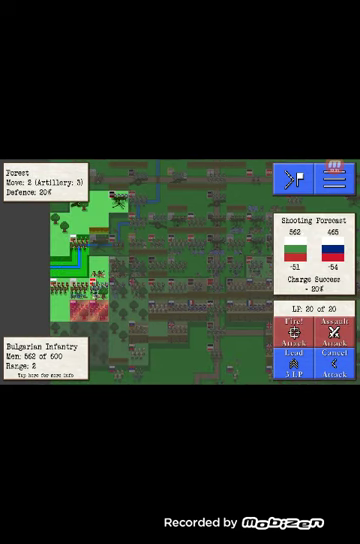
pyautogui.click(296, 333)
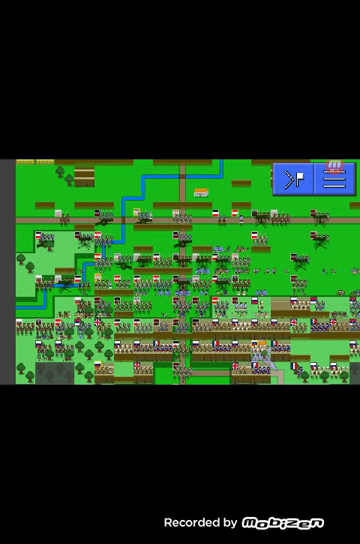
# Move the Austrian Infantry and advance a unit to flank the enemy.
pyautogui.click(75, 262)
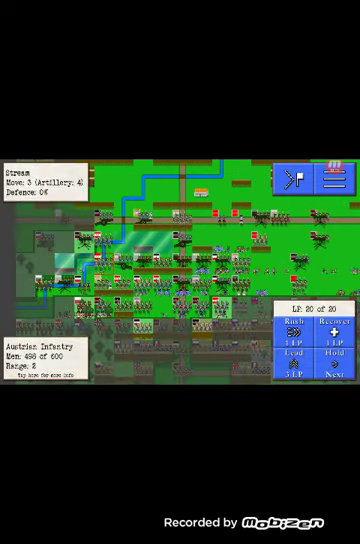
pyautogui.click(65, 262)
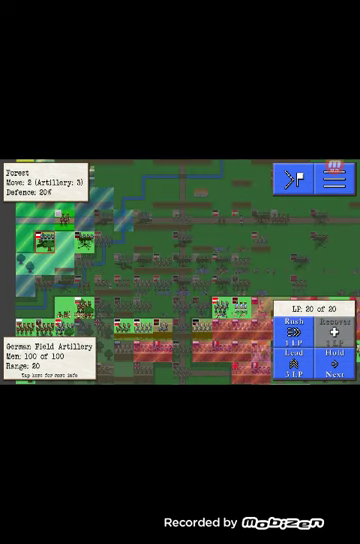
pyautogui.click(55, 237)
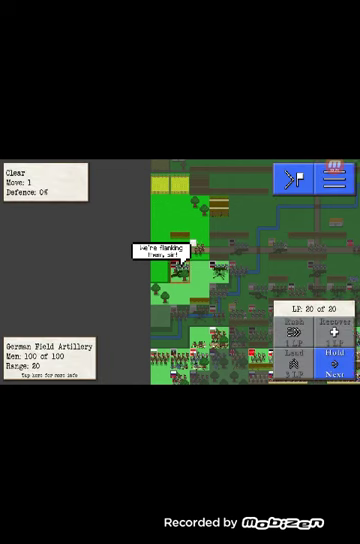
# Attack a British unit with the German Jaegers on the northern front.
pyautogui.moveTo(260, 190); pyautogui.dragTo(224, 365)
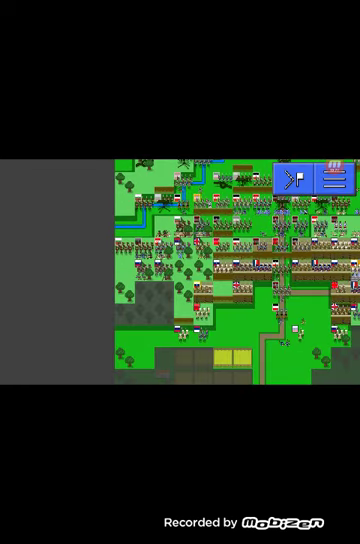
pyautogui.moveTo(240, 250); pyautogui.dragTo(205, 290)
pyautogui.moveTo(220, 320); pyautogui.dragTo(215, 275)
pyautogui.click(190, 200)
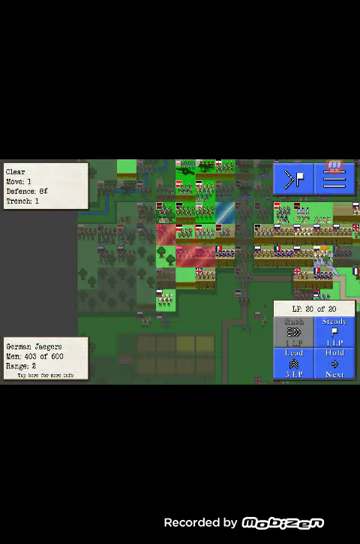
pyautogui.click(185, 235)
pyautogui.click(334, 363)
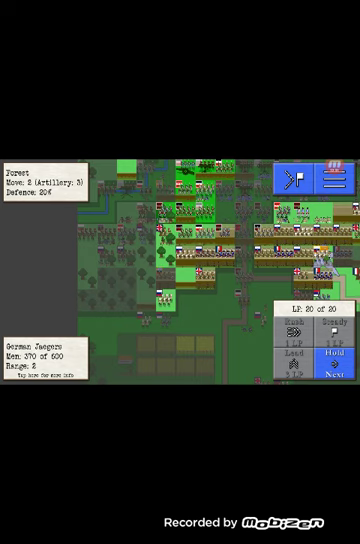
pyautogui.click(205, 205)
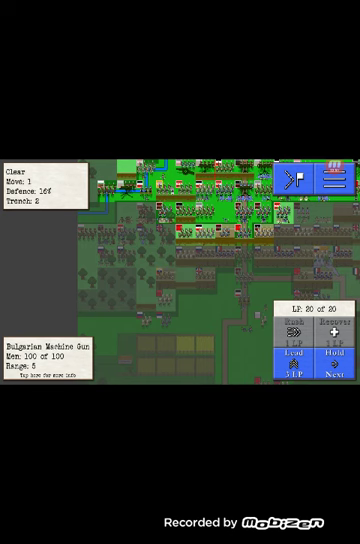
pyautogui.click(48, 358)
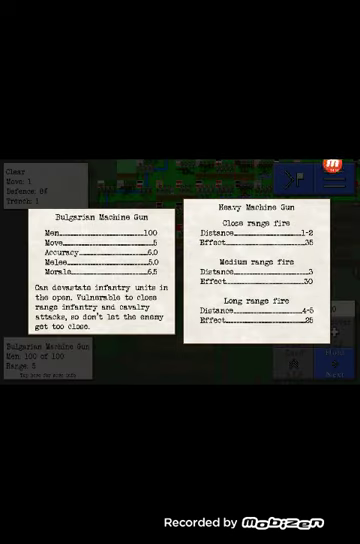
pyautogui.click(180, 270)
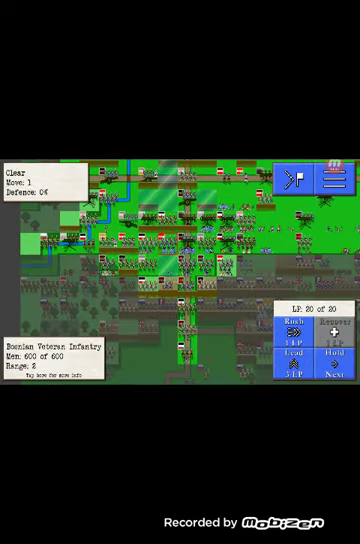
pyautogui.click(185, 265)
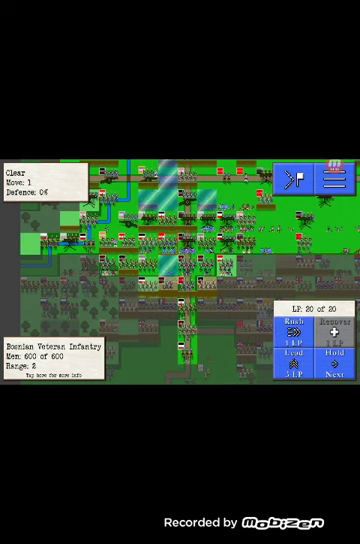
# Move the German Jaegers, then fire the German Landwehr at the British unit in the forest.
pyautogui.click(180, 205)
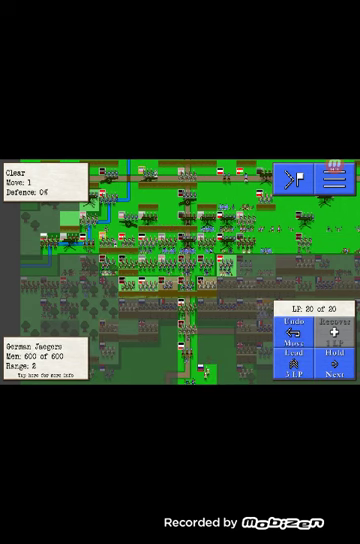
pyautogui.click(148, 200)
pyautogui.click(150, 305)
pyautogui.click(108, 285)
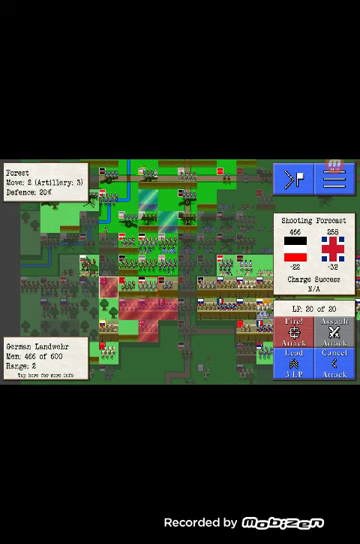
pyautogui.click(295, 330)
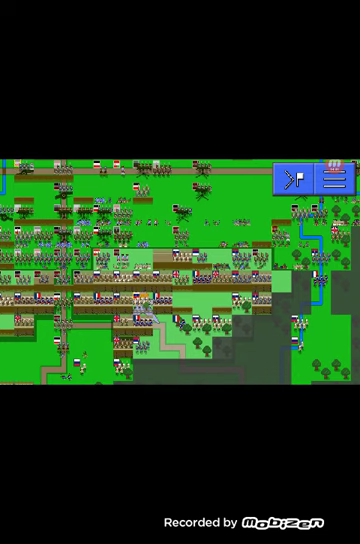
pyautogui.moveTo(250, 250); pyautogui.dragTo(145, 330)
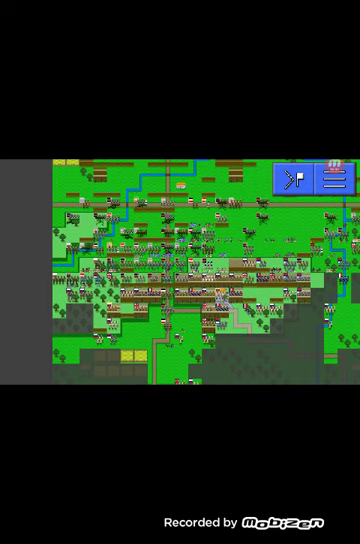
pyautogui.scroll(3, 180, 270)
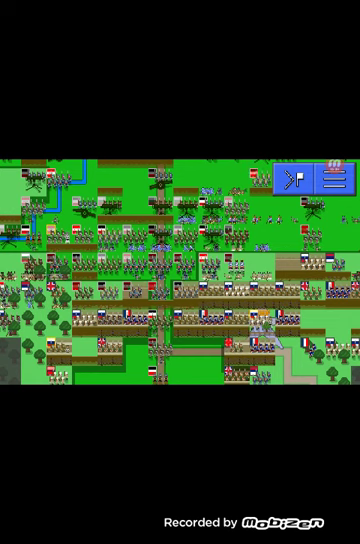
pyautogui.scroll(-1, 180, 270)
pyautogui.moveTo(150, 270); pyautogui.dragTo(190, 270)
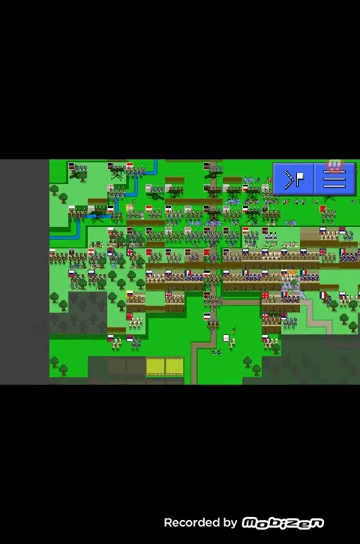
# Deselect the German Landwehr and fire the Bosnian Veteran Infantry at the adjacent enemy.
pyautogui.click(170, 235)
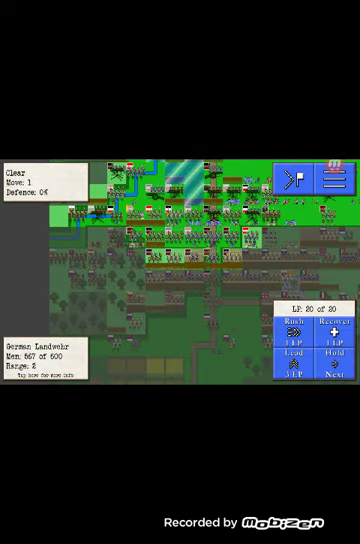
pyautogui.press('Escape')
pyautogui.click(62, 258)
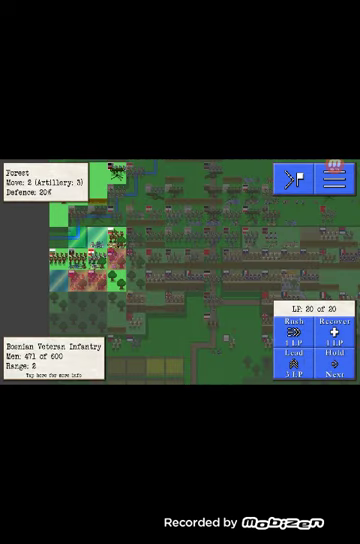
pyautogui.click(117, 257)
pyautogui.click(295, 330)
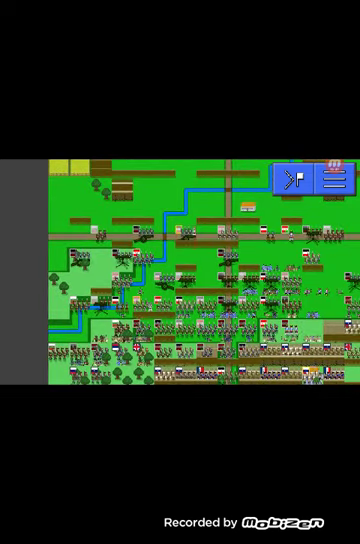
# End the Central Powers turn 10 from the turn menu.
pyautogui.click(336, 178)
pyautogui.click(221, 248)
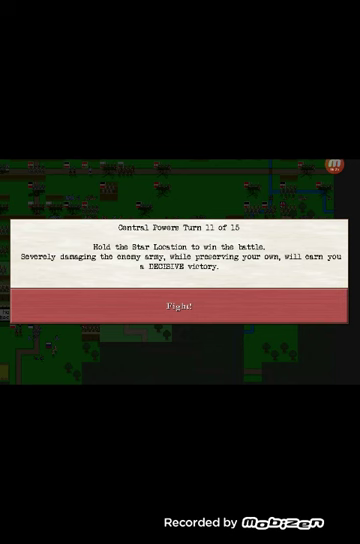
# Dismiss the Turn 11 briefing with Fight! once the AI turn finishes.
pyautogui.click(180, 305)
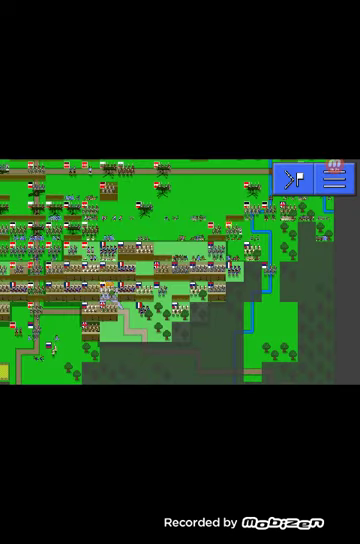
# Check the Austrian and German Machine Gun forecasts, launch the charge, and dismiss the success message.
pyautogui.click(135, 249)
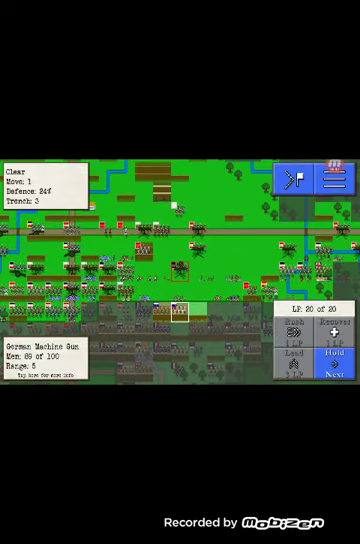
pyautogui.click(160, 230)
pyautogui.click(180, 270)
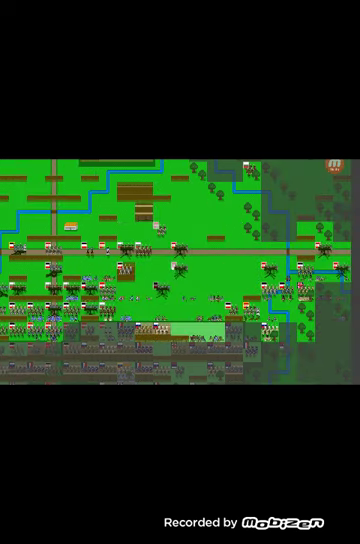
pyautogui.click(180, 270)
pyautogui.click(160, 290)
pyautogui.click(180, 270)
pyautogui.scroll(-2, 180, 270)
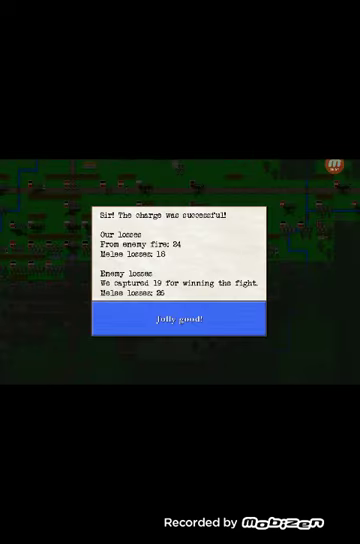
pyautogui.click(178, 318)
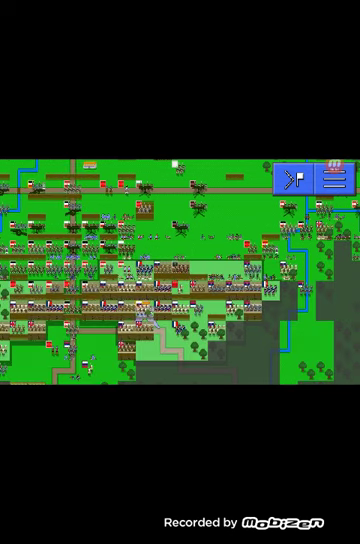
# Have the German Landwehr fire on an enemy unit after previewing the shot.
pyautogui.click(165, 268)
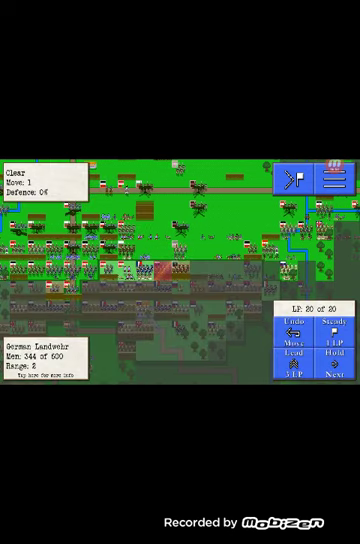
pyautogui.click(162, 292)
pyautogui.click(162, 292)
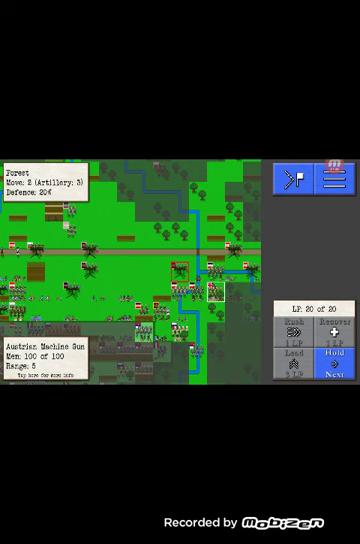
# Fire the Austrian Machine Gun at a flanked enemy, then pick the unit by the stream.
pyautogui.click(240, 245)
pyautogui.click(294, 330)
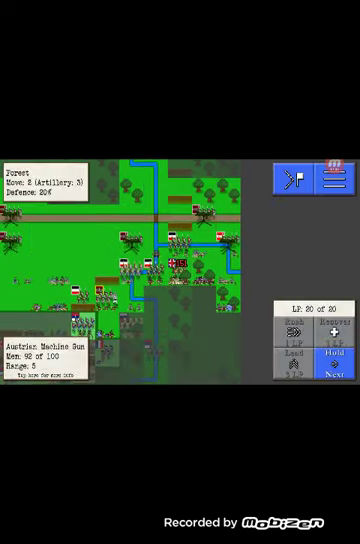
pyautogui.click(334, 362)
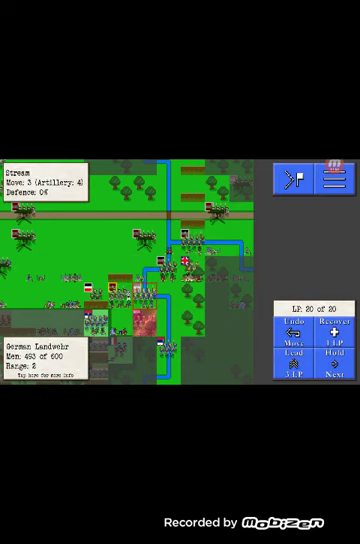
pyautogui.click(187, 264)
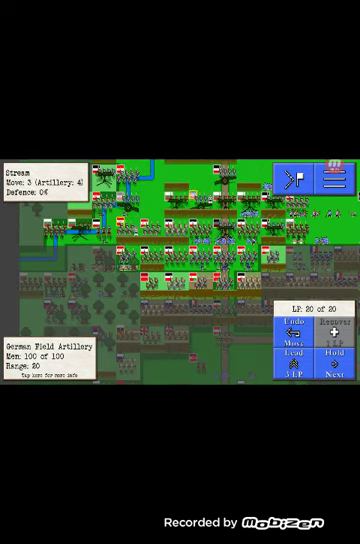
# End Central Powers Turn 11 from the turn menu and let the AI play.
pyautogui.press('Escape')
pyautogui.click(220, 247)
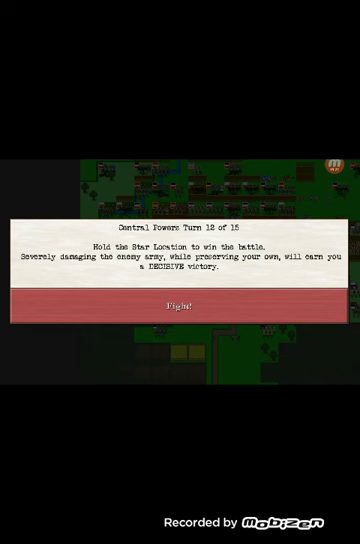
# Dismiss the Turn 12 briefing, advance the German Machine Gun one tile, and fire on the Serbians.
pyautogui.click(180, 305)
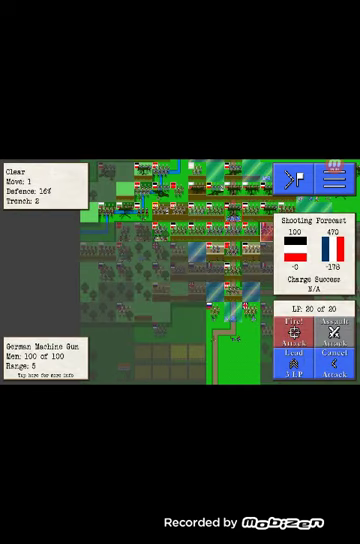
pyautogui.click(216, 291)
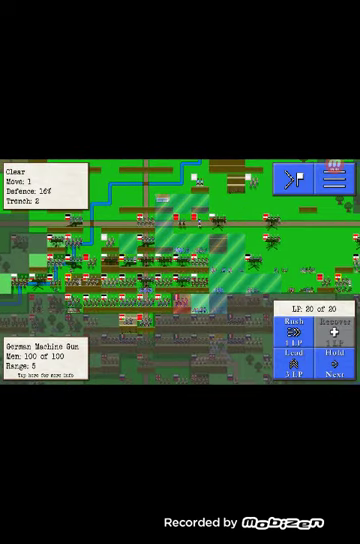
pyautogui.click(252, 262)
pyautogui.click(294, 330)
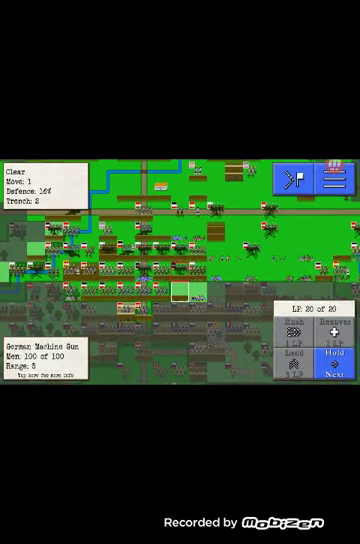
pyautogui.click(182, 243)
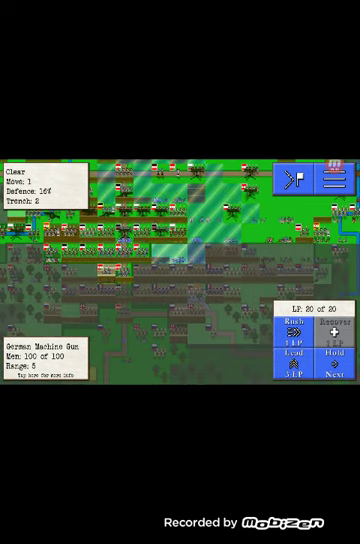
pyautogui.click(195, 188)
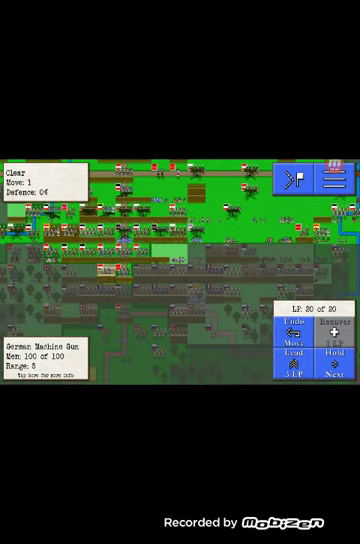
pyautogui.click(222, 250)
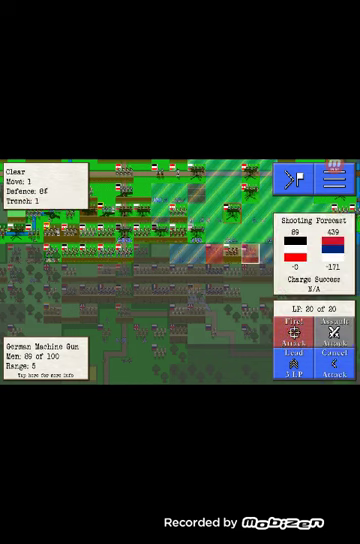
pyautogui.click(295, 331)
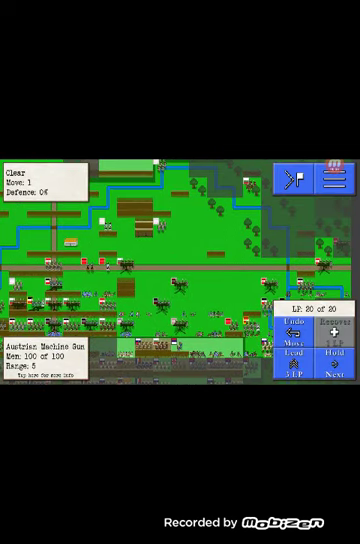
# Attack with the first unit, then advance the German Landwehr and attack an enemy.
pyautogui.click(180, 342)
pyautogui.click(197, 245)
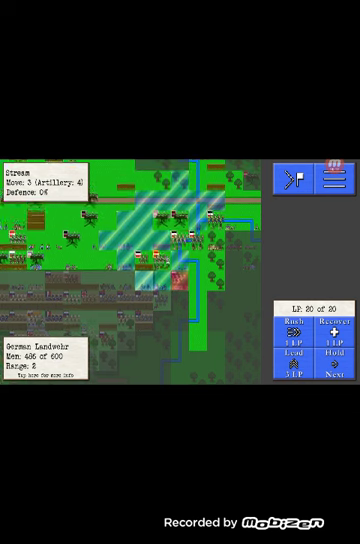
pyautogui.click(100, 215)
pyautogui.click(215, 262)
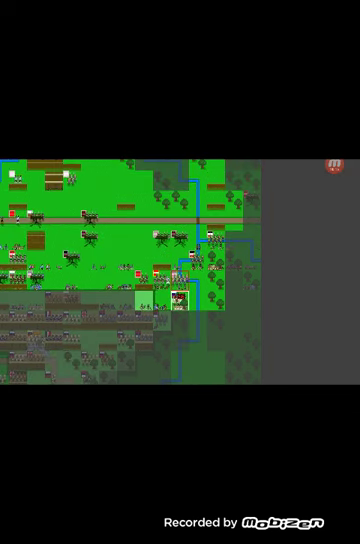
# Attack with the Austrian Infantry and move the German Jaegers into the forest hex.
pyautogui.click(162, 318)
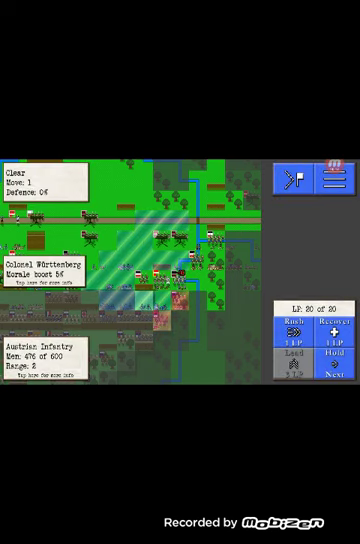
pyautogui.click(200, 310)
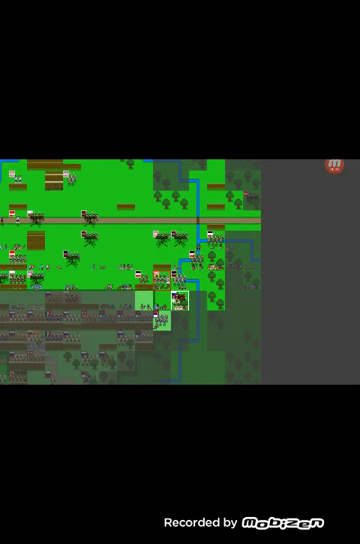
pyautogui.click(213, 237)
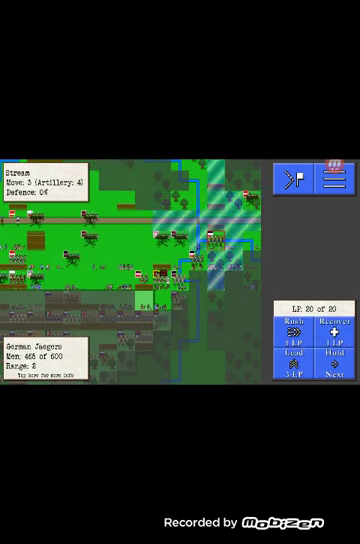
pyautogui.click(213, 270)
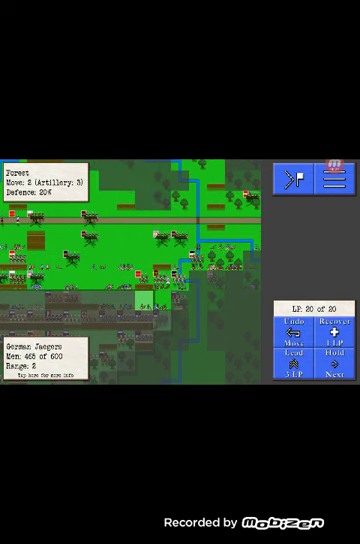
# Advance the 311-man unit off the stream and attack the nearby enemy.
pyautogui.click(195, 265)
pyautogui.click(180, 300)
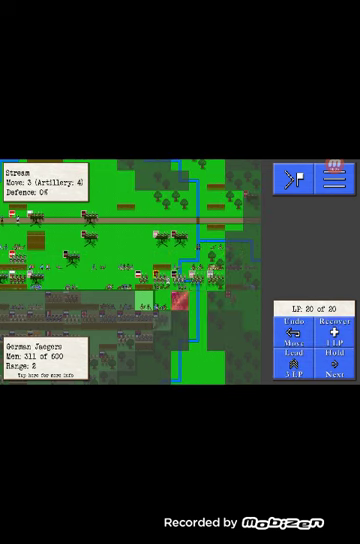
pyautogui.click(215, 300)
pyautogui.click(180, 300)
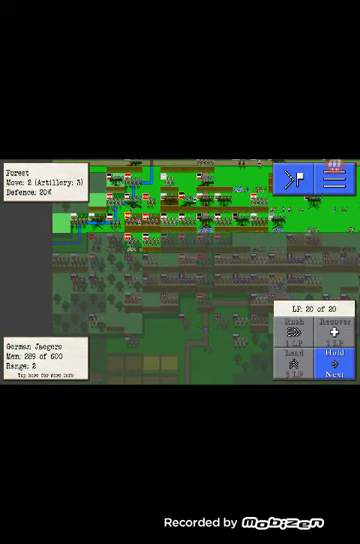
# Fire the Bulgarian Machine Gun twice at the red enemy hex.
pyautogui.click(150, 205)
pyautogui.click(152, 261)
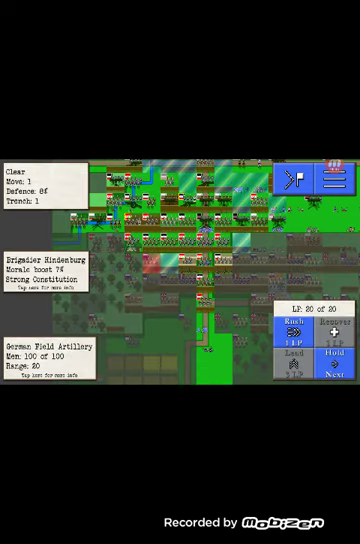
pyautogui.click(150, 205)
pyautogui.click(152, 261)
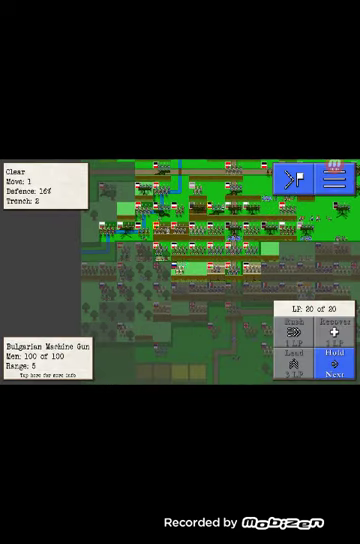
# Aim the German Field Artillery and Jaegers at the red hex, and move the Austrian Infantry.
pyautogui.click(335, 360)
pyautogui.click(158, 285)
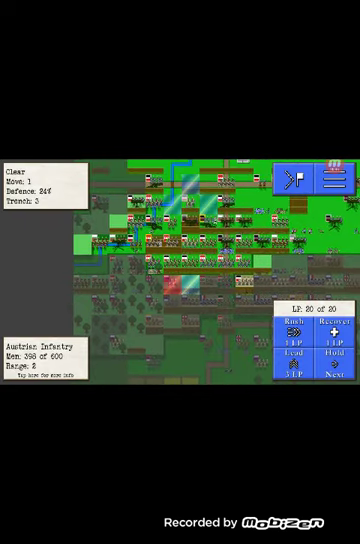
pyautogui.click(335, 368)
pyautogui.click(175, 285)
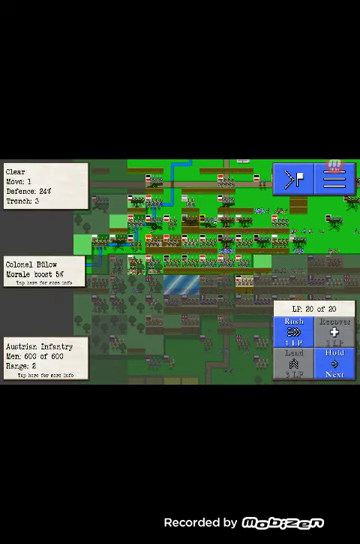
pyautogui.click(178, 288)
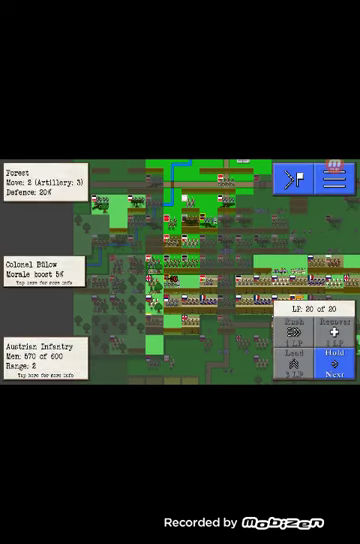
# Move the Field Artillery and Bulgarian Machine Gun, then aim the Bulgarian Infantry at an enemy.
pyautogui.click(128, 243)
pyautogui.click(152, 241)
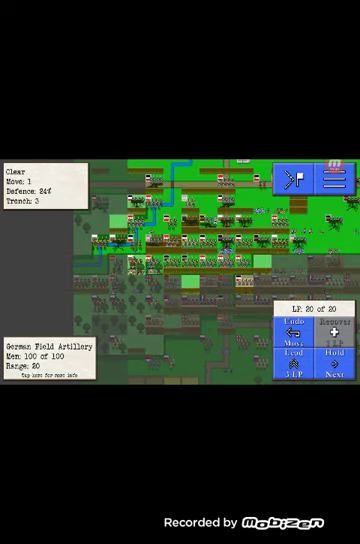
pyautogui.click(118, 240)
pyautogui.click(112, 262)
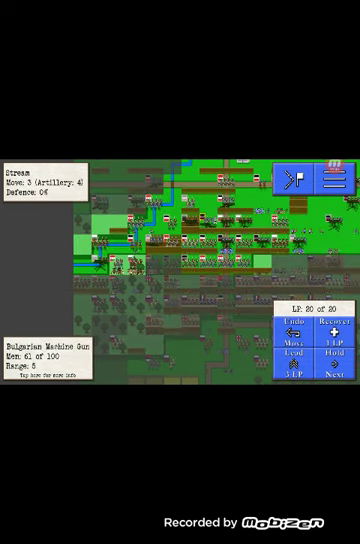
pyautogui.click(95, 262)
pyautogui.click(105, 300)
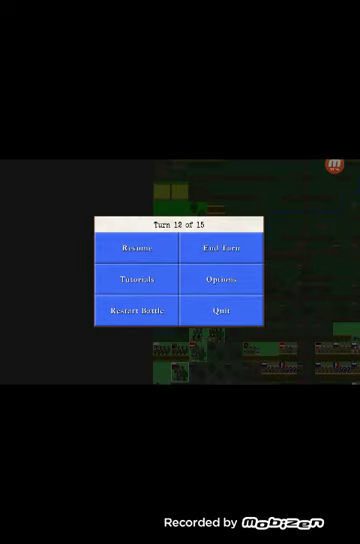
# End Turn 12 and wait through the routing units and the AI enemy turn.
pyautogui.click(221, 247)
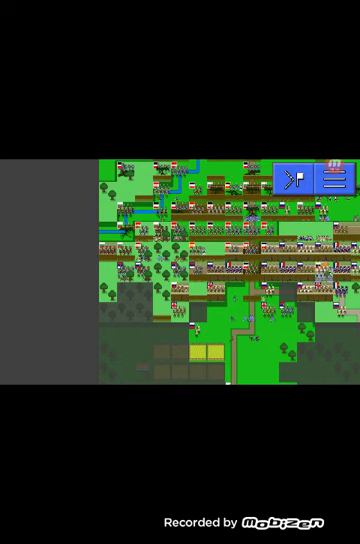
# Open the Turn 13 pause menu, then quit and confirm to reach the title screen.
pyautogui.click(336, 178)
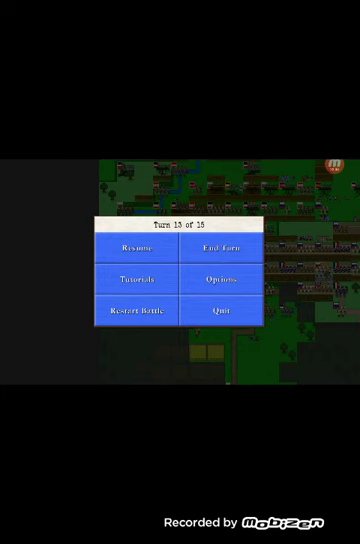
pyautogui.click(221, 310)
pyautogui.click(334, 165)
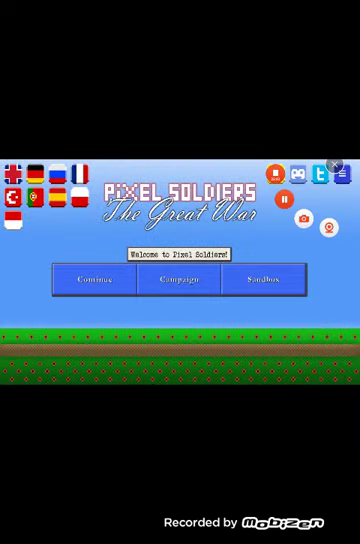